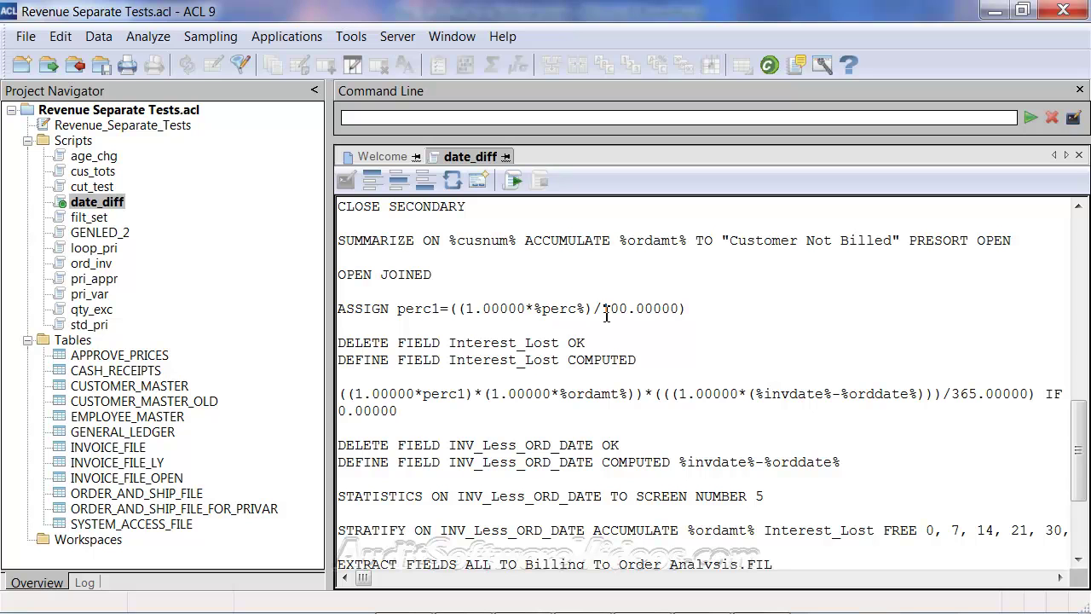
- Examine the decimal precision in the date_diff script's perc1 assignment and in its Interest_Lost formula
left_click_drag(475, 308, 525, 308)
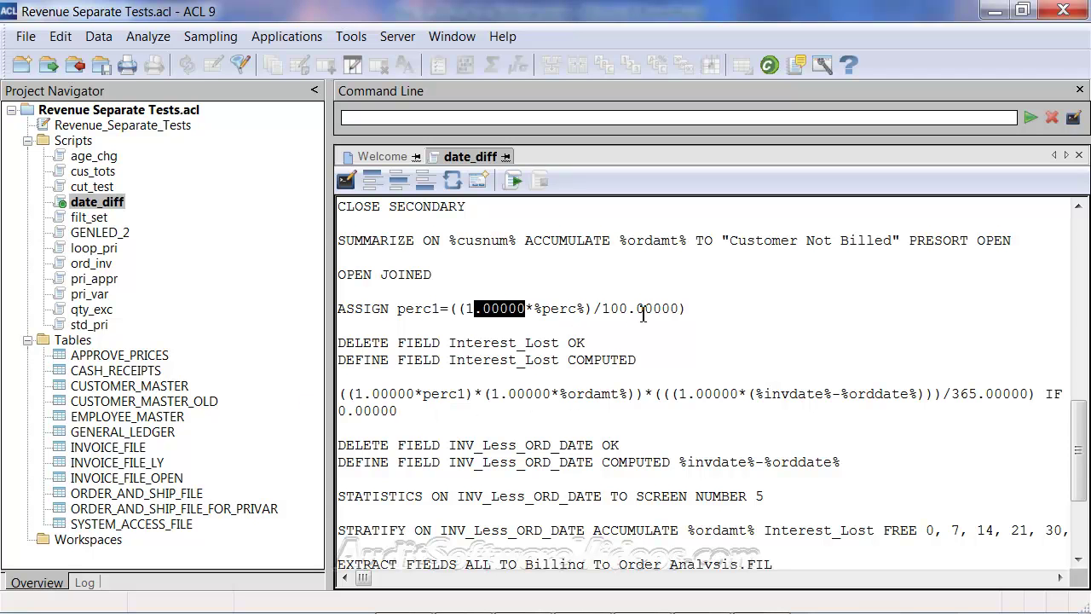
left_click(1061, 577)
left_click_drag(1061, 577, 1062, 577)
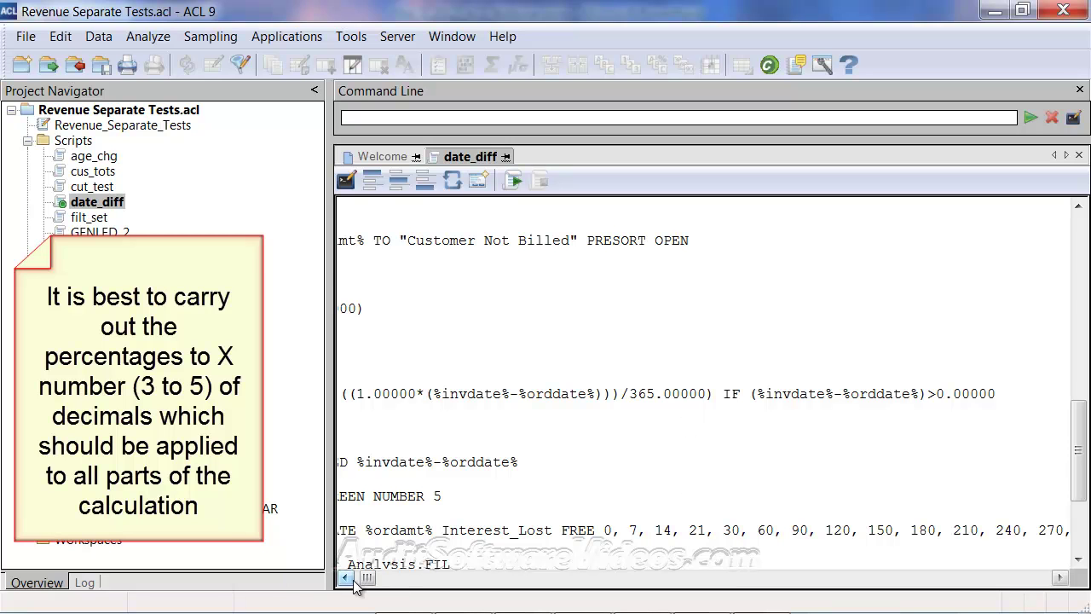
left_click_drag(372, 578, 359, 583)
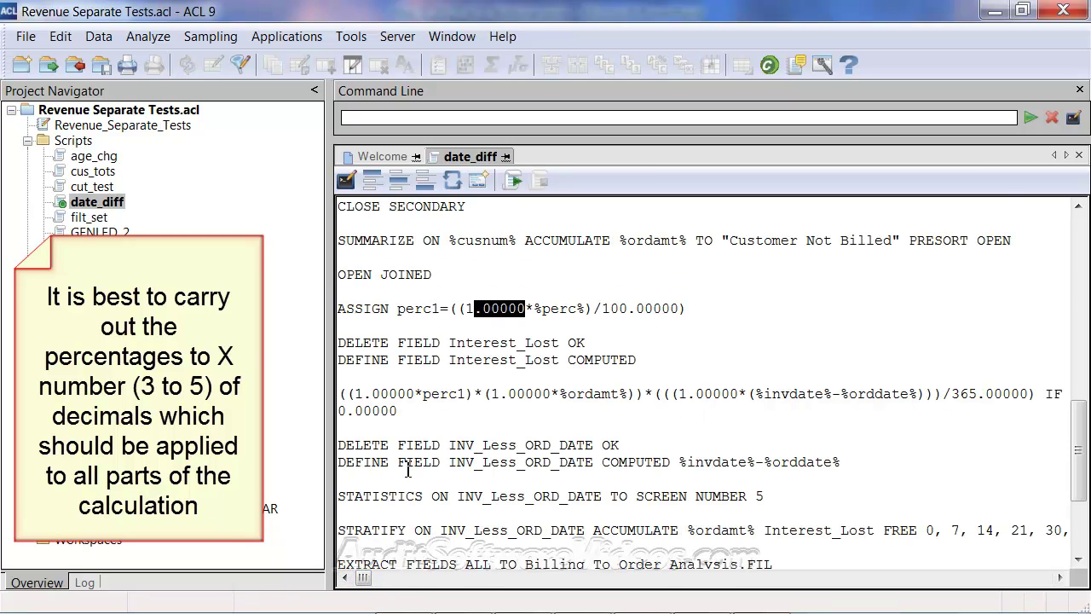
left_click_drag(401, 411, 341, 376)
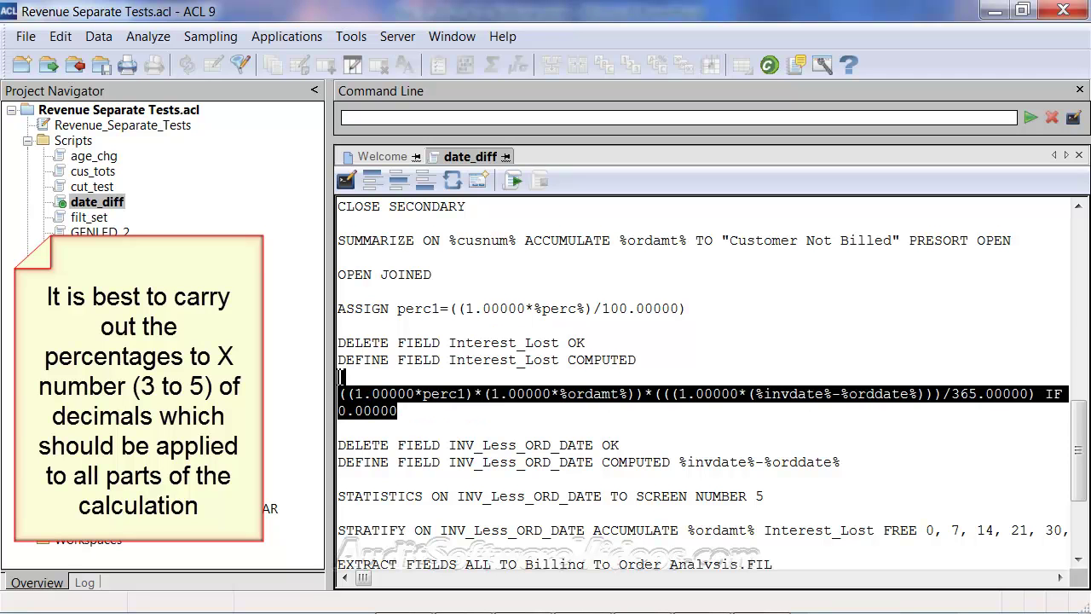
- Delete and re-enter the decimals of the 1.00000 factor in the perc1 assignment
left_click(485, 307)
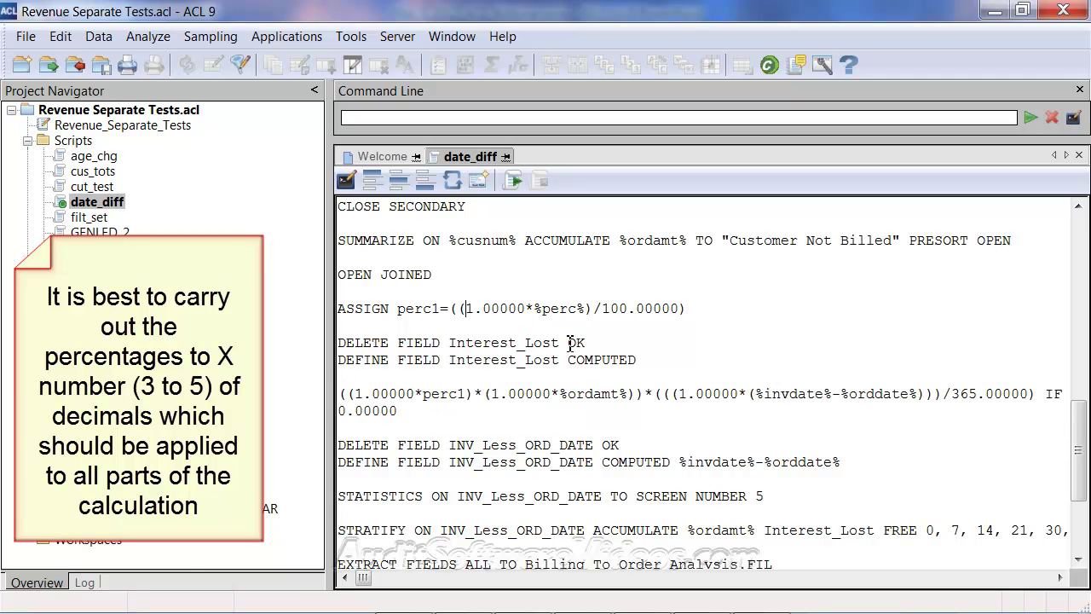
key("Delete")
key("Delete")
key("Delete")
key("Delete")
key("Delete")
type(".000000")
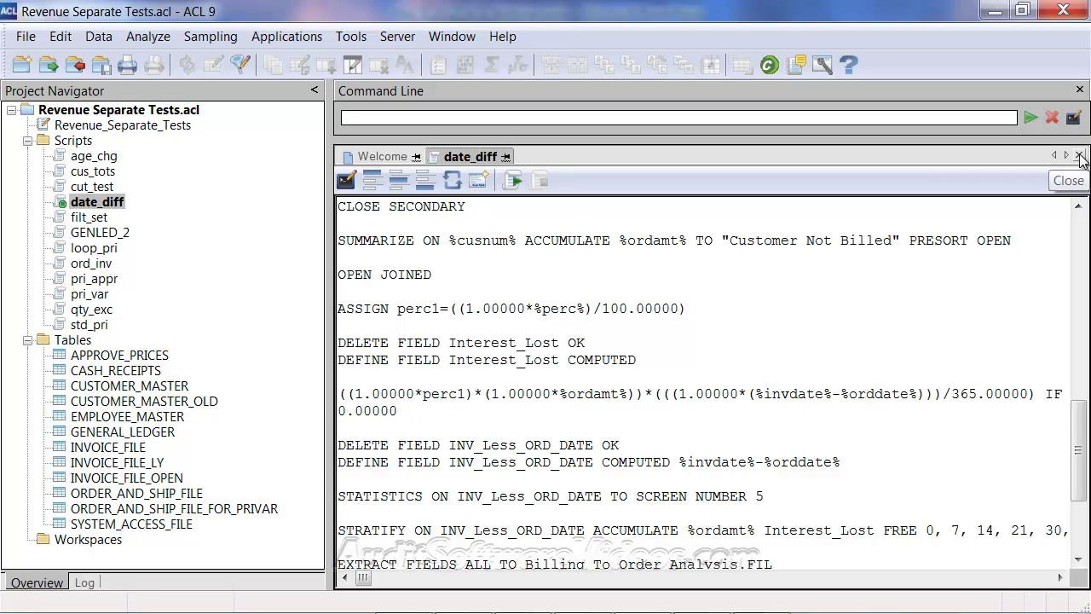
- Close the date_diff script and run it, continuing to its first file selection
left_click(1080, 157)
left_click(519, 390)
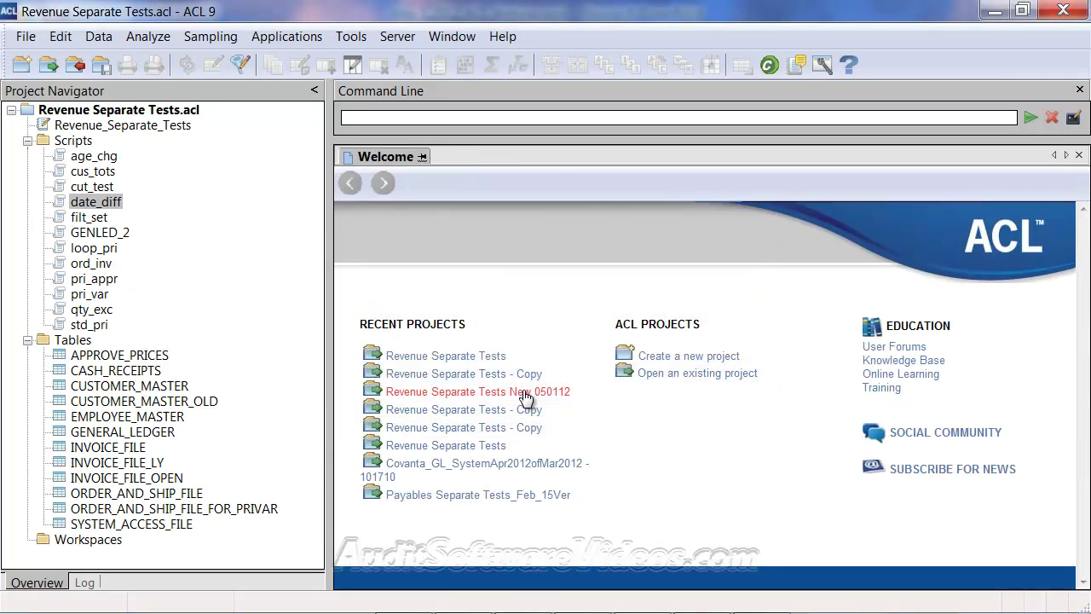
right_click(75, 202)
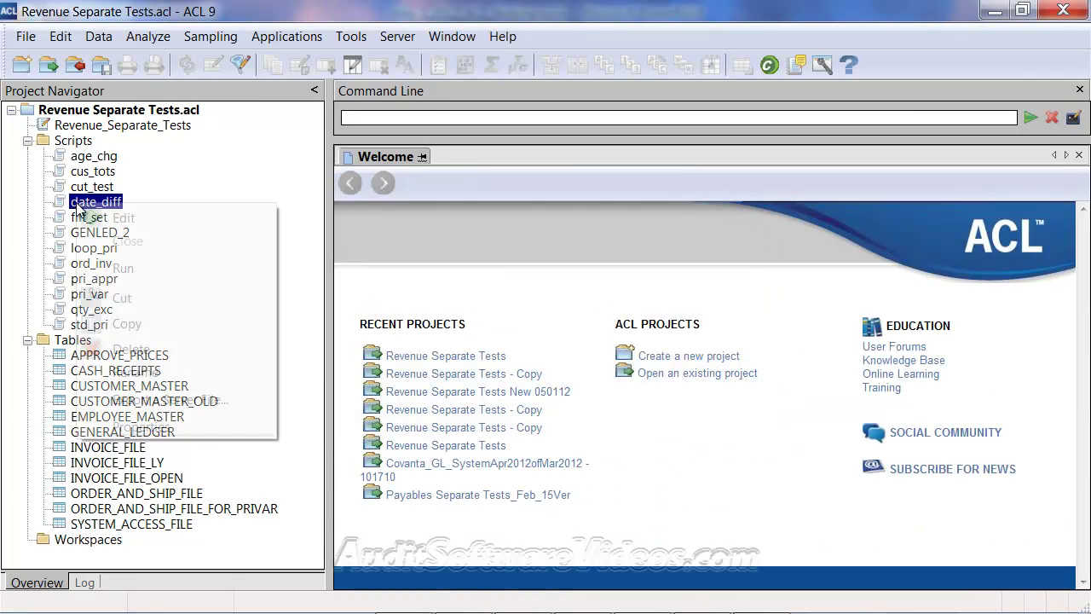
left_click(120, 269)
left_click(729, 388)
- Choose INVOICE_FILE as the invoice or shipment file and ORDER_AND_SHIP_FILE as the sales order file
left_click(453, 316)
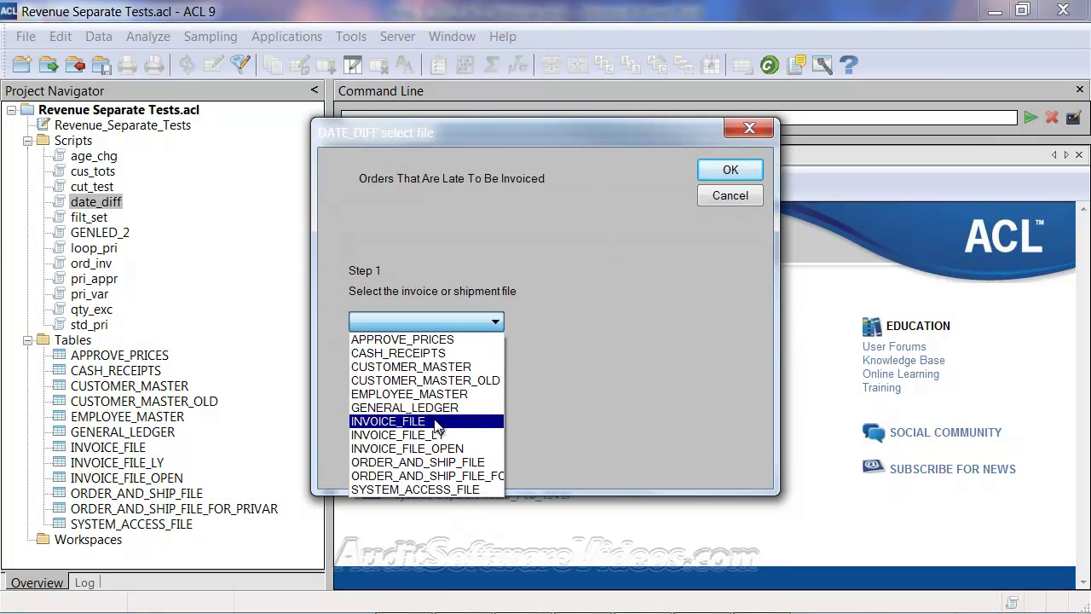
left_click(436, 421)
left_click(725, 171)
left_click(453, 312)
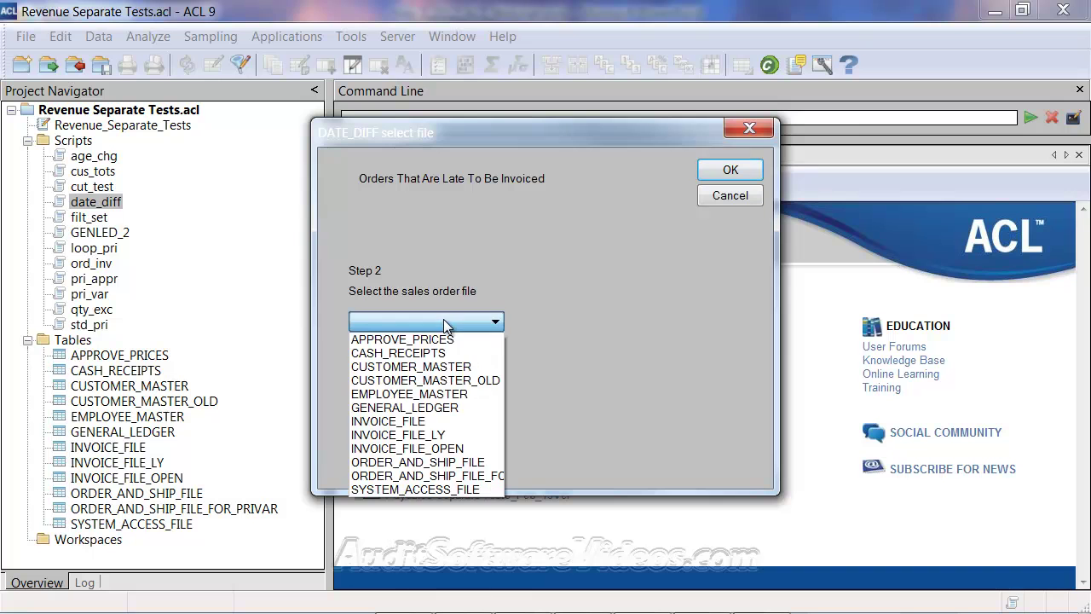
left_click(409, 460)
left_click(730, 169)
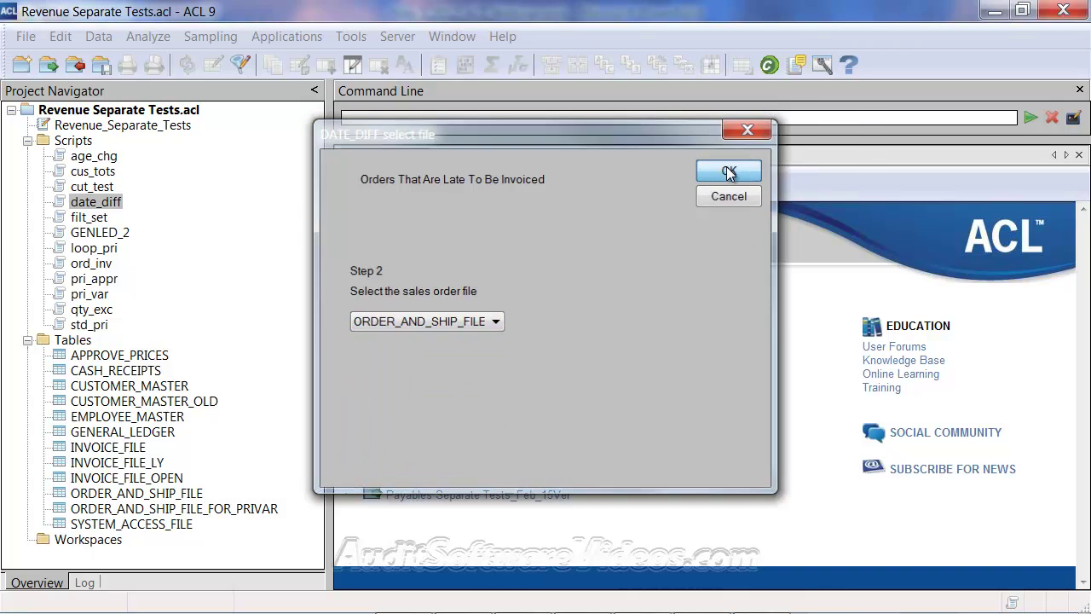
- Set the invoice date field to Invoice_Date, the sales order number field to Order_Number and the interest rate to .035
left_click(367, 260)
left_click(364, 282)
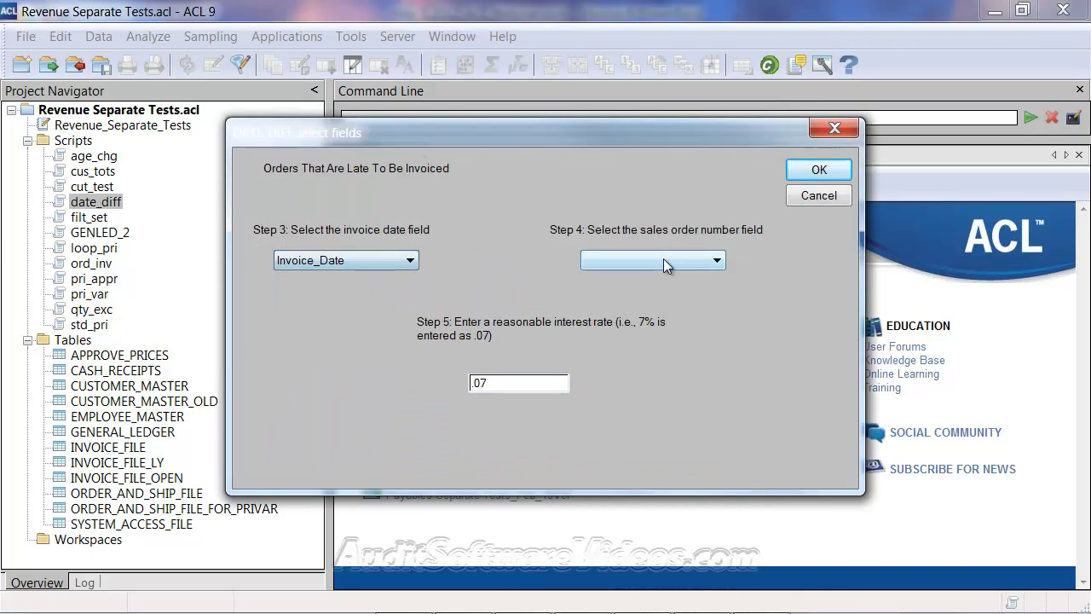
left_click(663, 260)
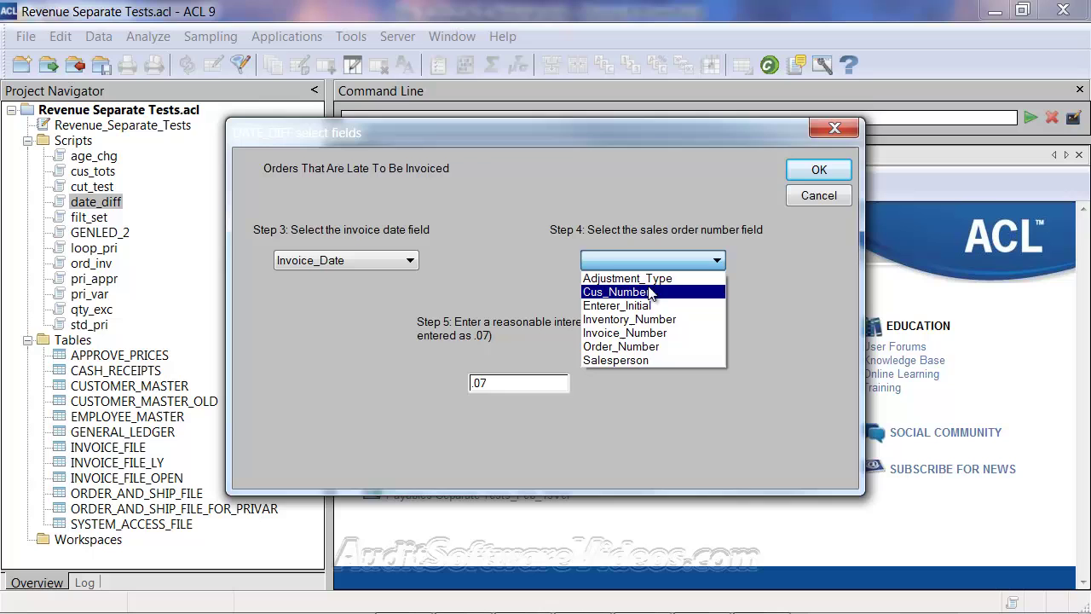
left_click(635, 346)
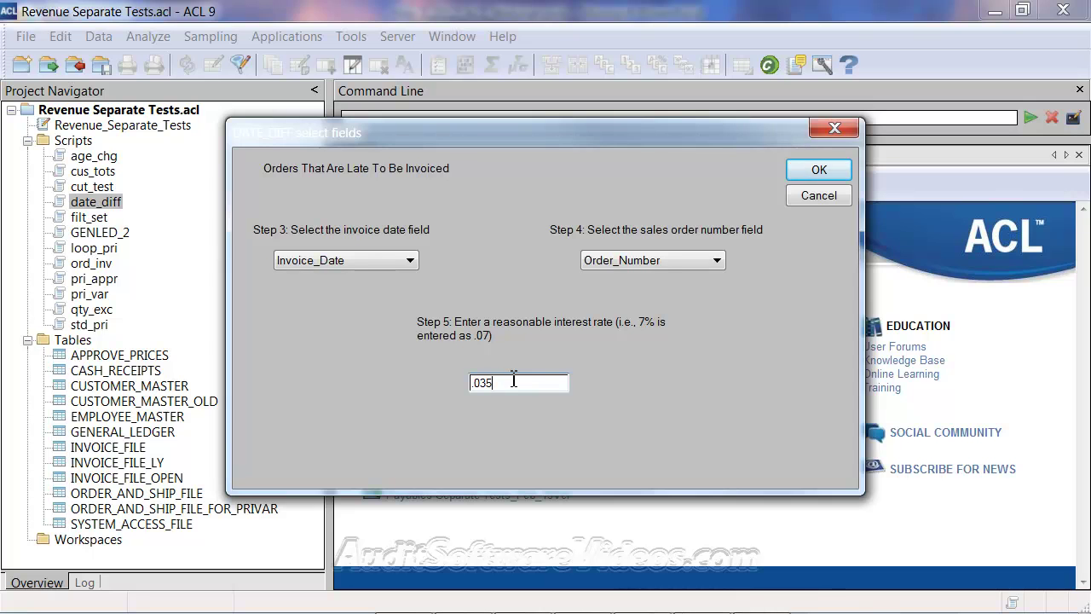
key("Return")
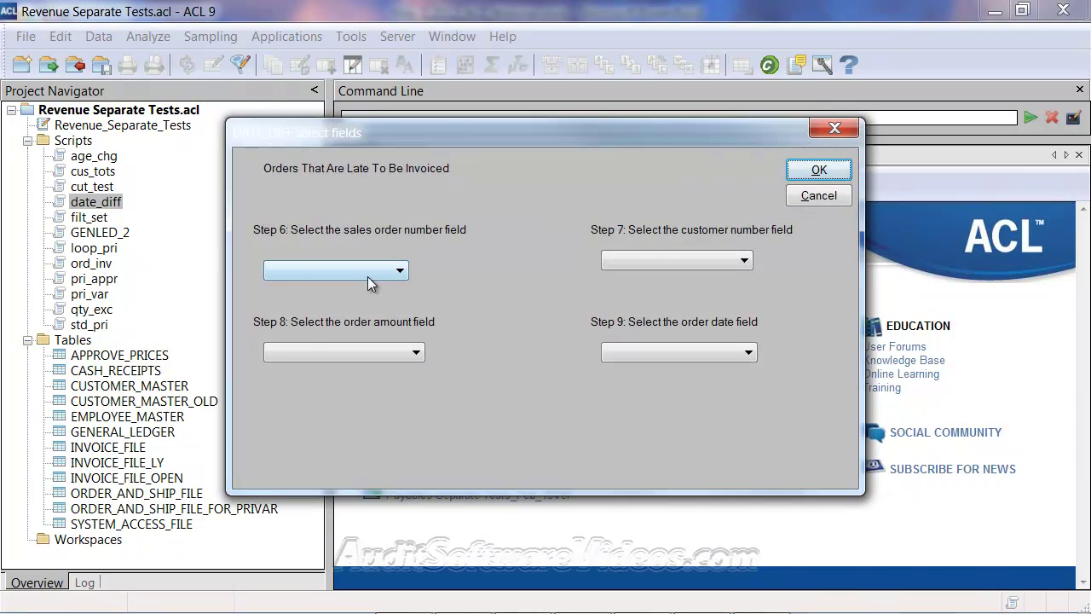
- Assign Order_Number, Customer_Number, Order_Extd_Price and Order_Date as the sales order number, customer number, order amount and order date fields
left_click(367, 271)
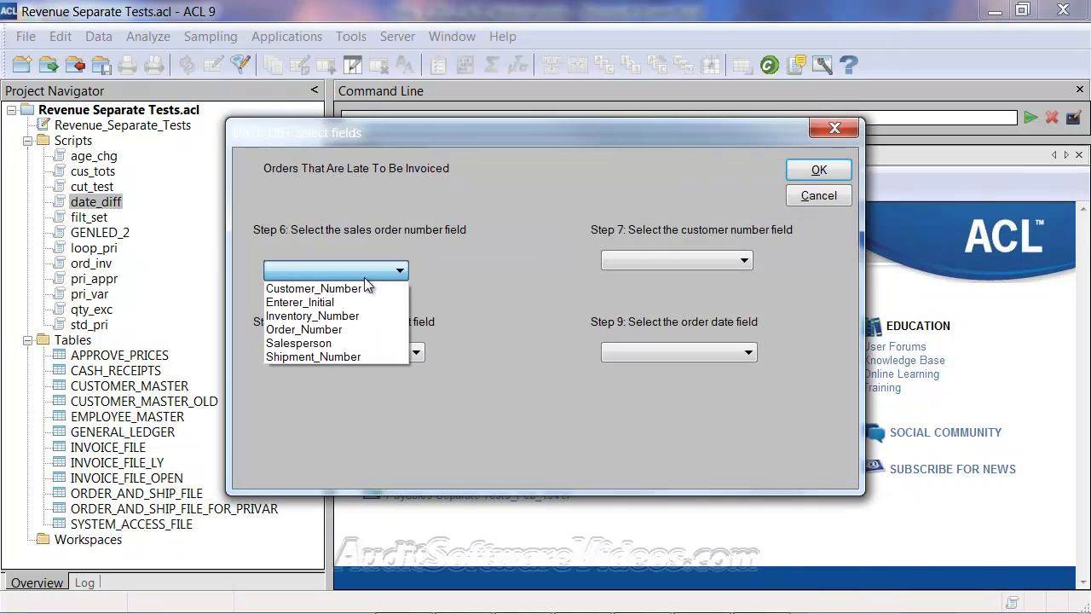
left_click(333, 329)
left_click(402, 351)
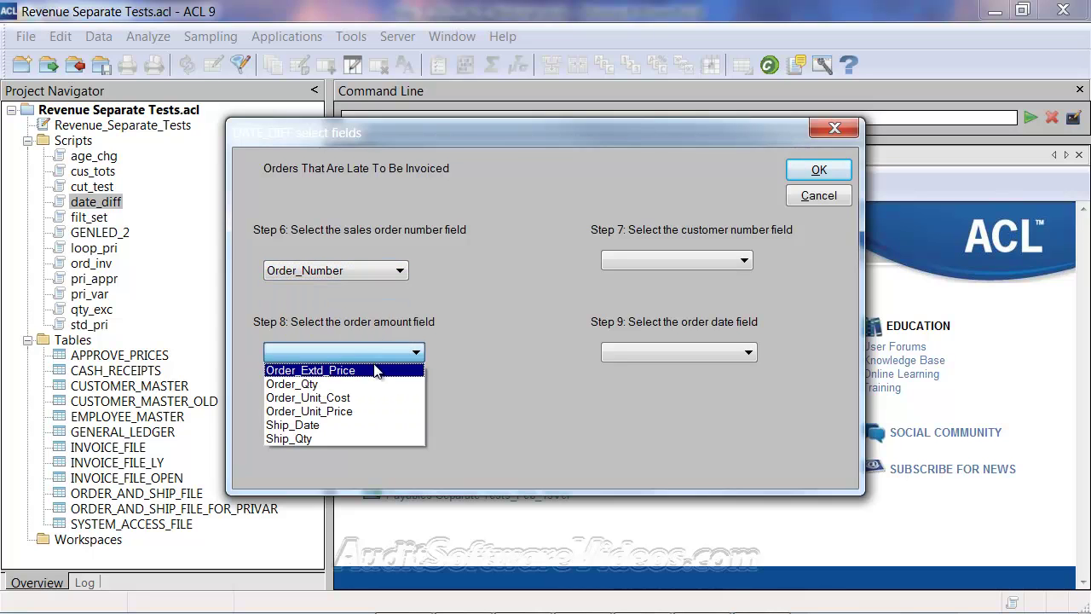
left_click(376, 370)
left_click(674, 356)
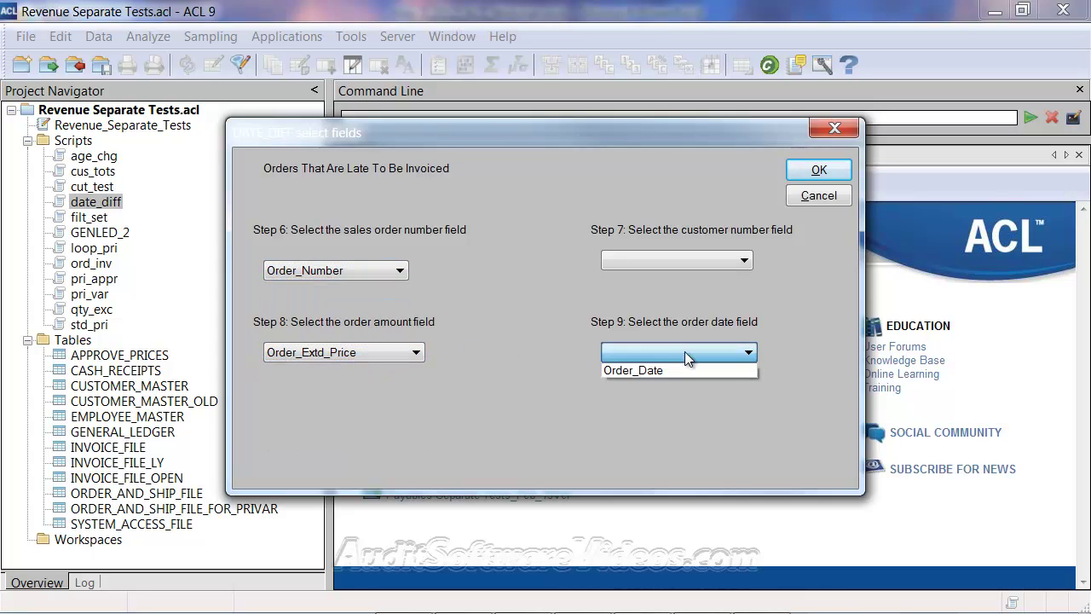
left_click(674, 367)
left_click(693, 261)
left_click(684, 279)
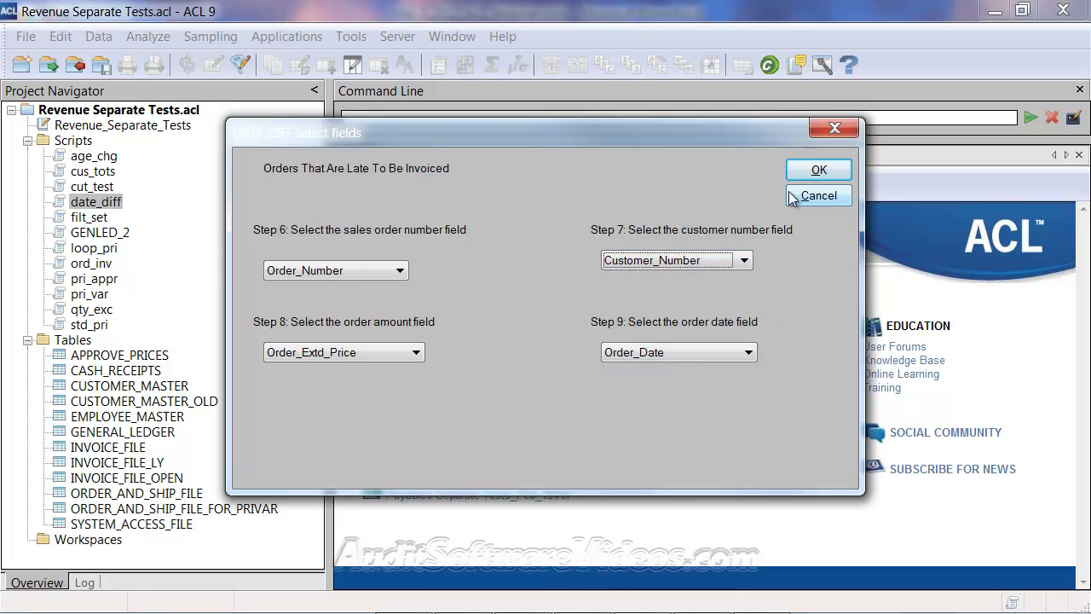
left_click(808, 171)
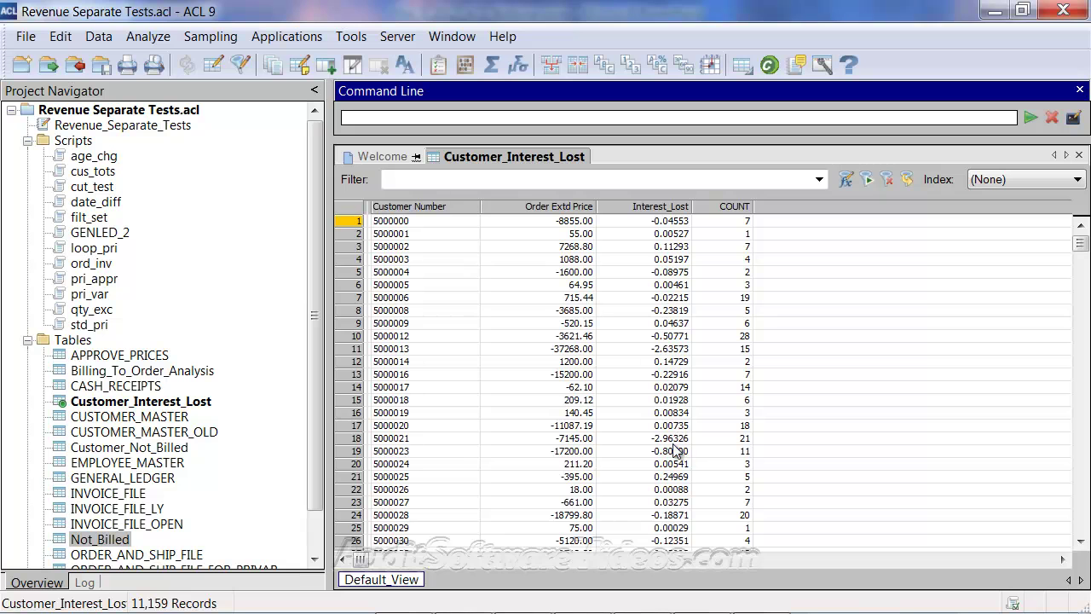
- Highlight the Interest_Lost column in the customer results and open the Billing_To_Order_Analysis table
left_click(672, 207)
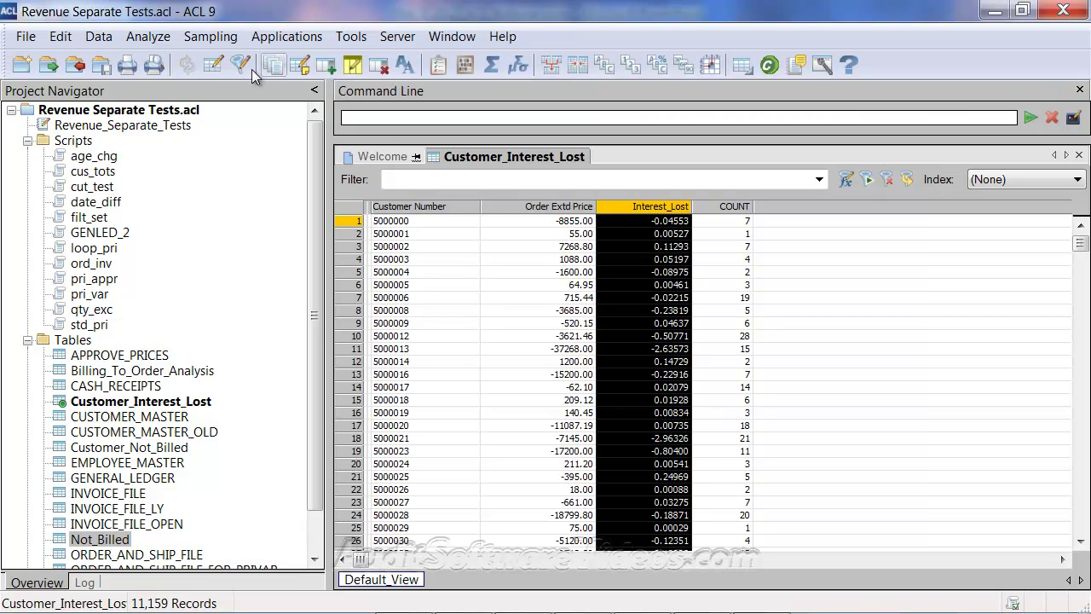
left_click(608, 375)
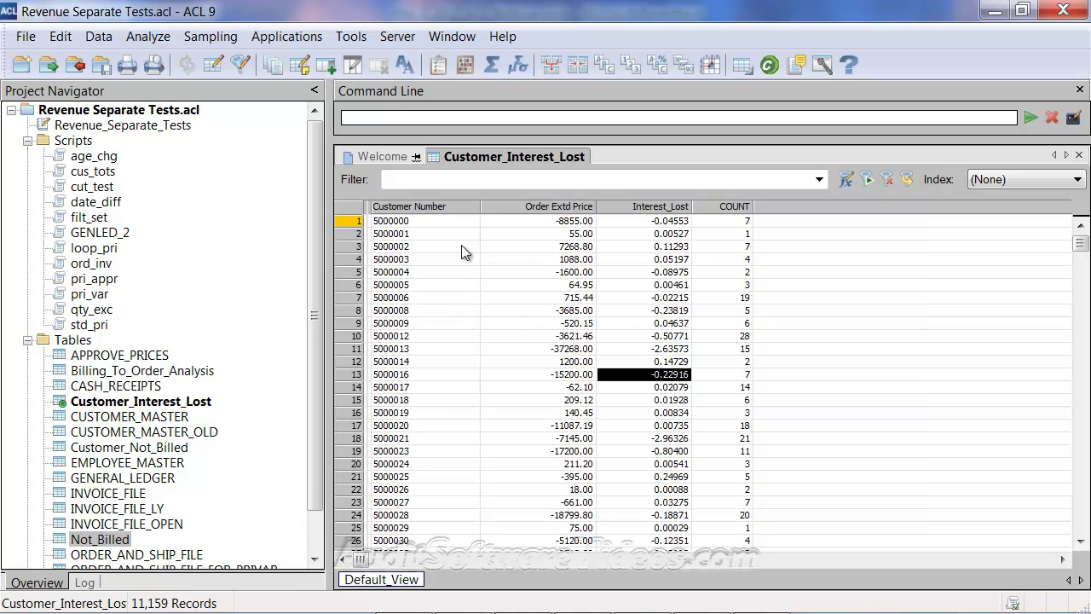
left_click(159, 375)
double_click(158, 377)
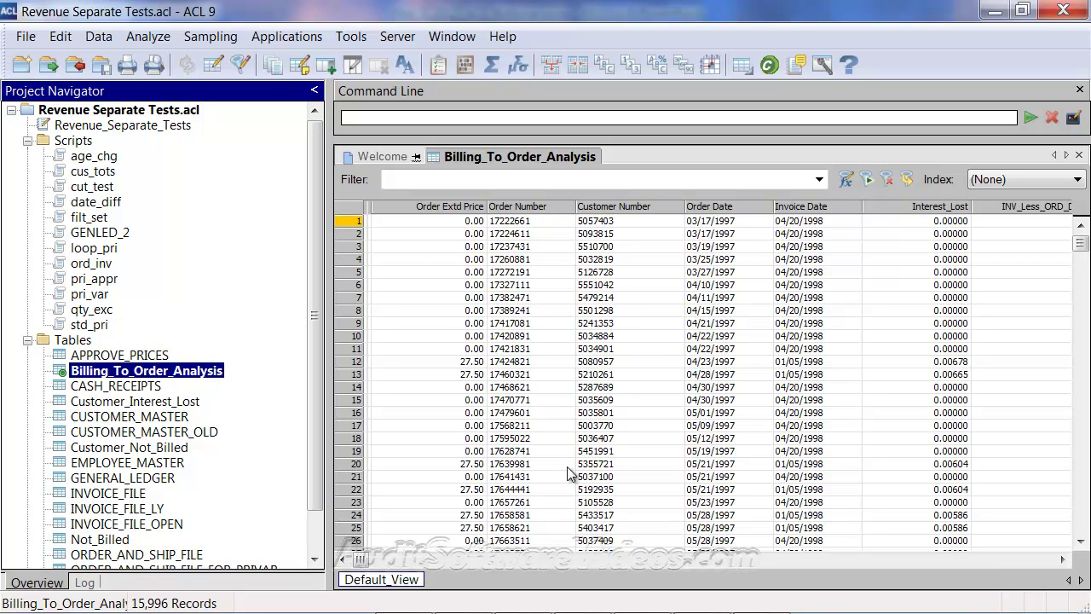
- Examine record 20's interest lost, order and invoice dates, extended price and INV_Less_ORD_DATE value
left_click(952, 468)
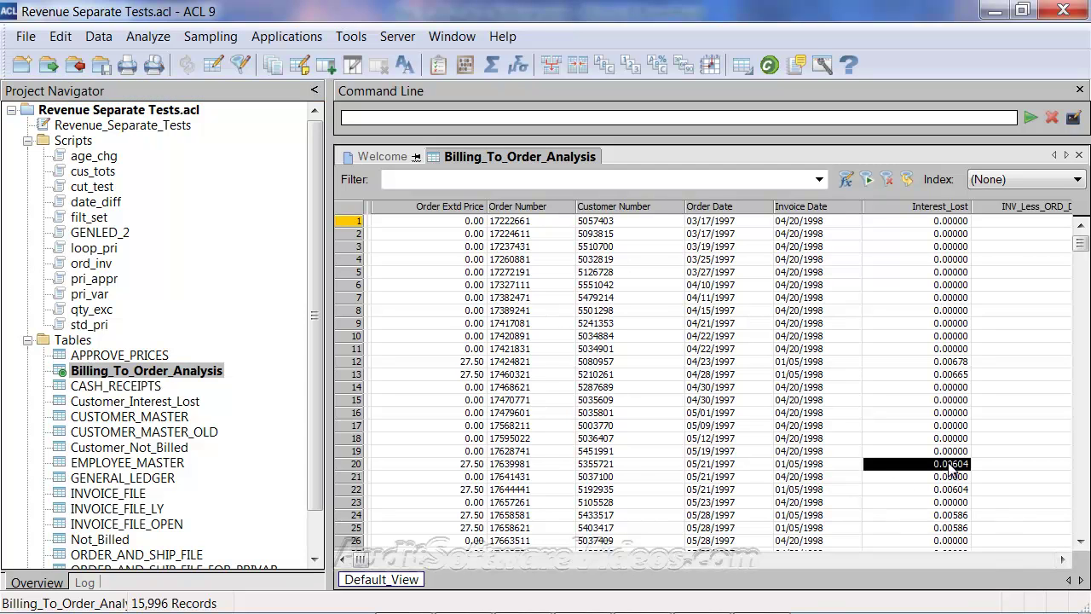
left_click(794, 465)
left_click_drag(794, 467, 743, 468)
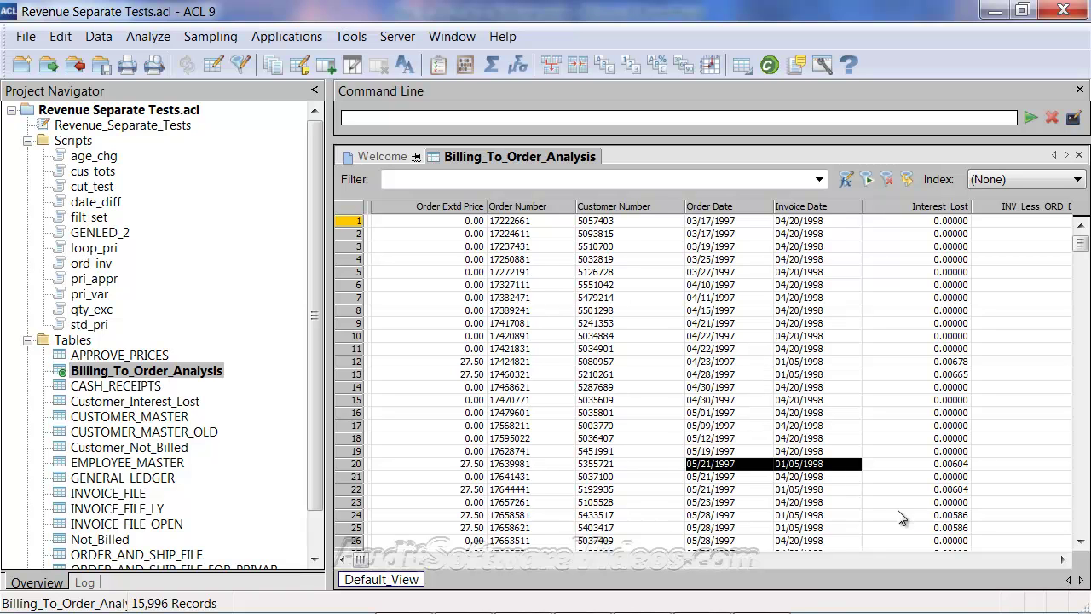
left_click(954, 465)
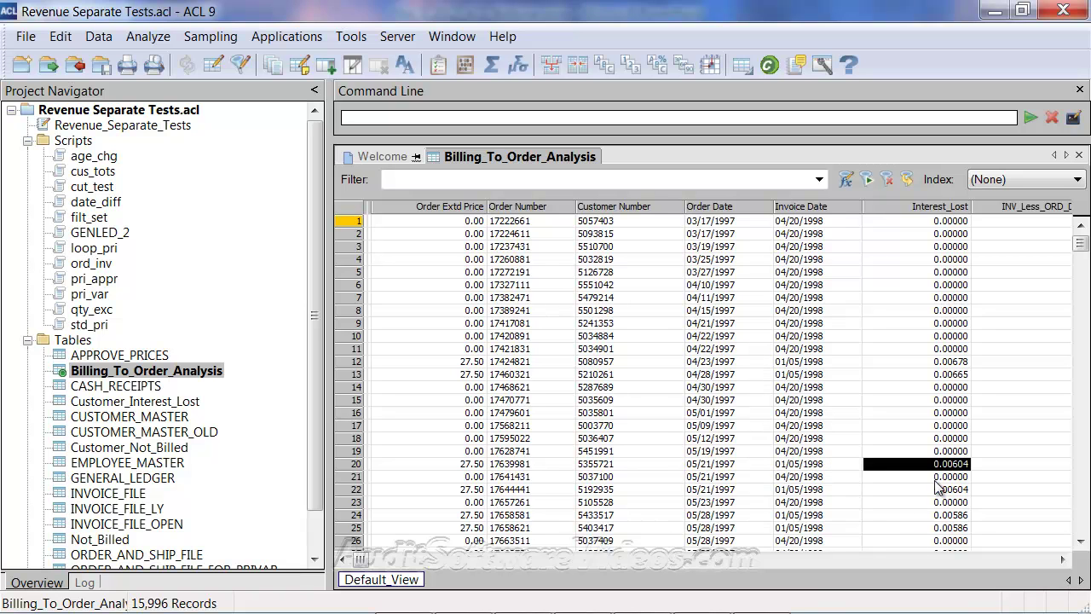
left_click(449, 458)
left_click(1004, 559)
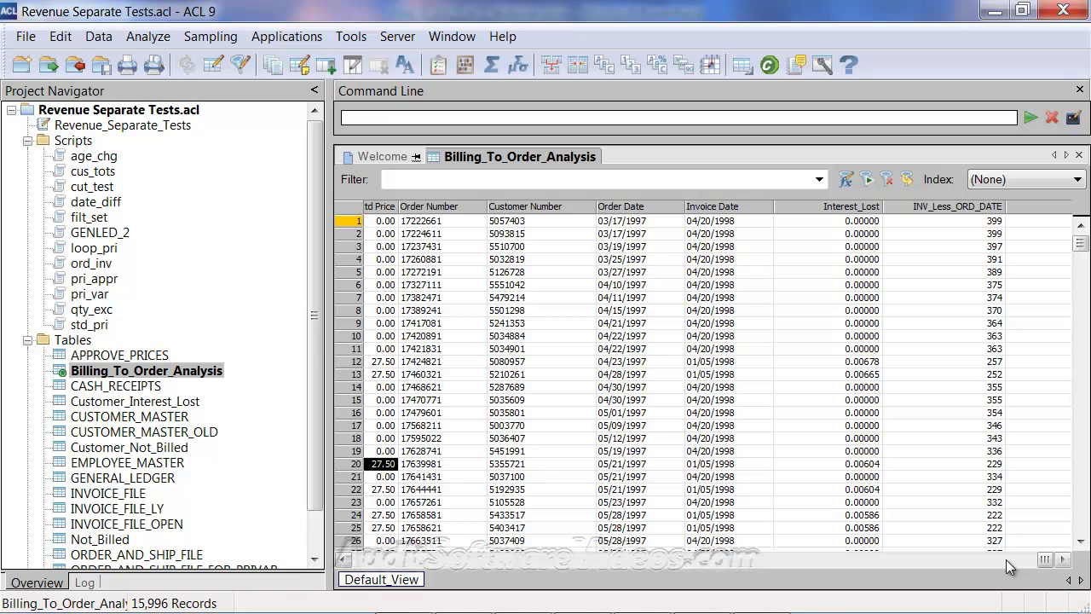
left_click(997, 467)
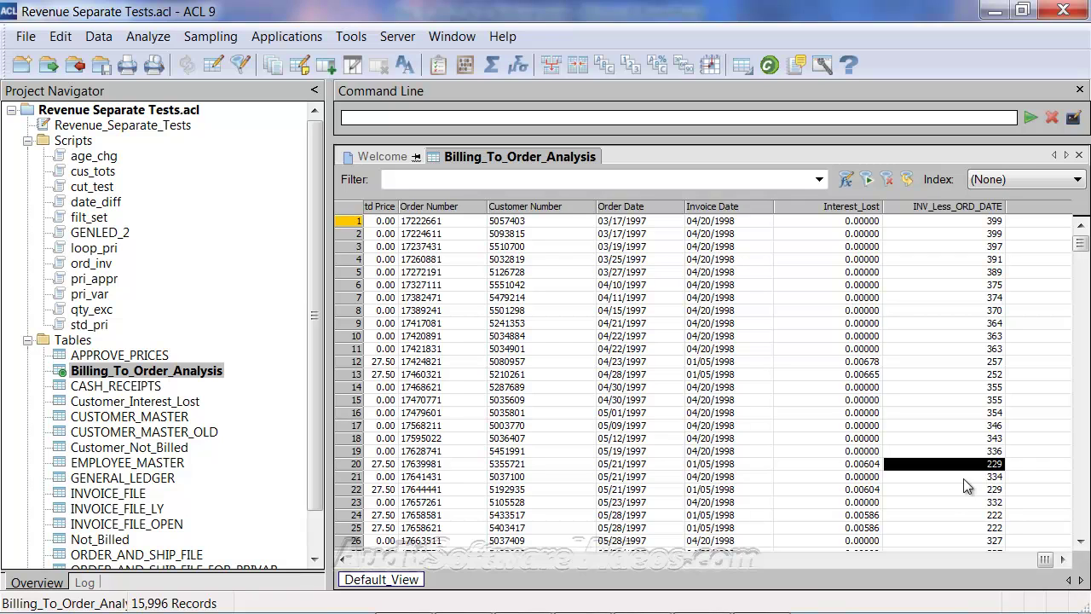
left_click_drag(1080, 245, 1086, 215)
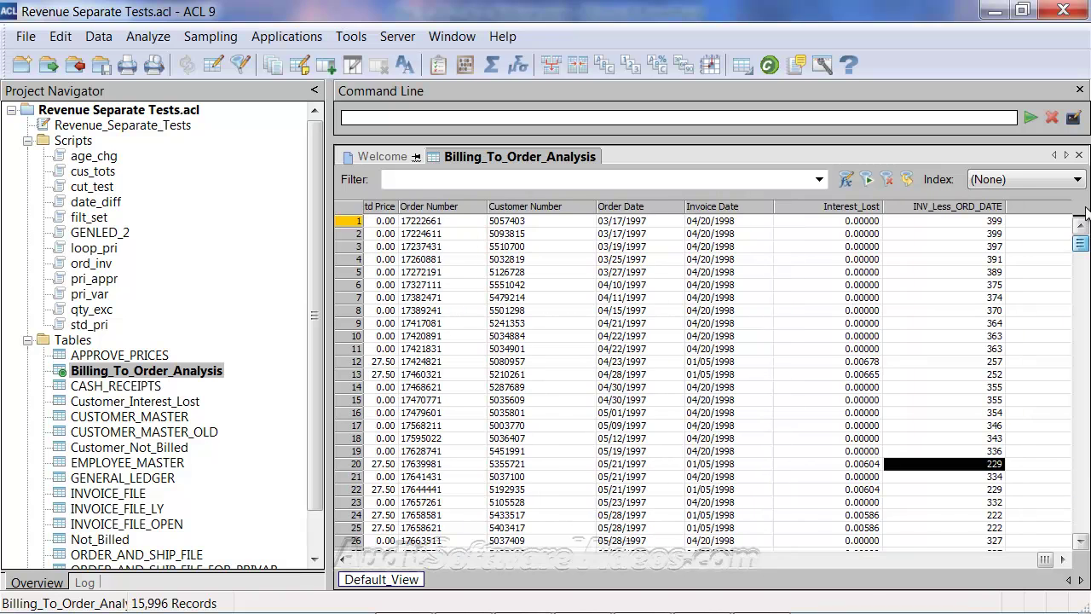
- Open the Customer_Interest_Lost table
left_click(196, 402)
left_click(103, 404)
double_click(60, 403)
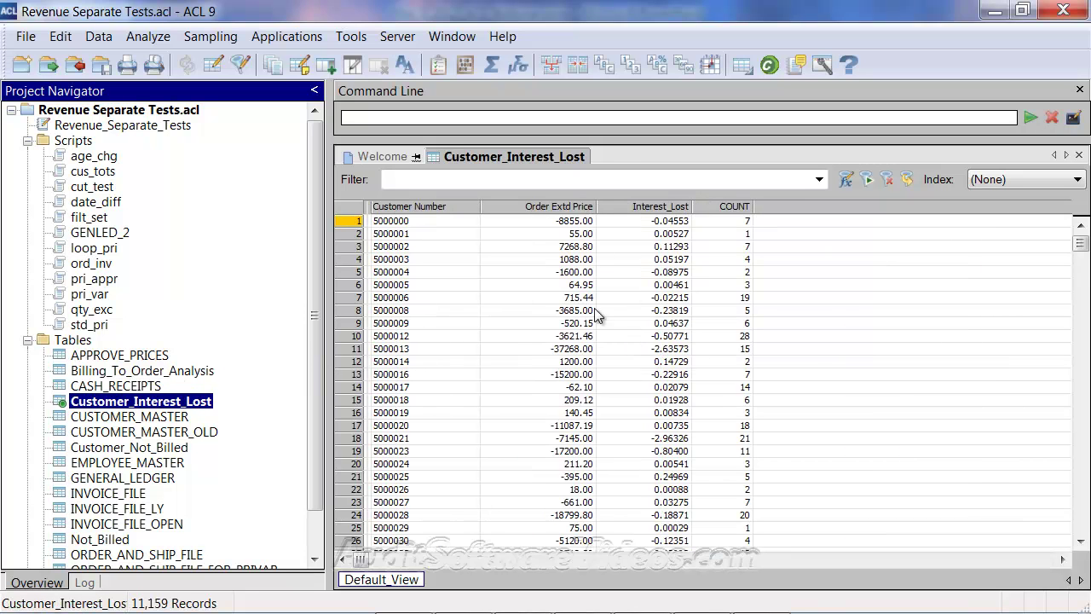
- Open the Not_Billed table, followed by the Customer_Not_Billed table
left_click(194, 432)
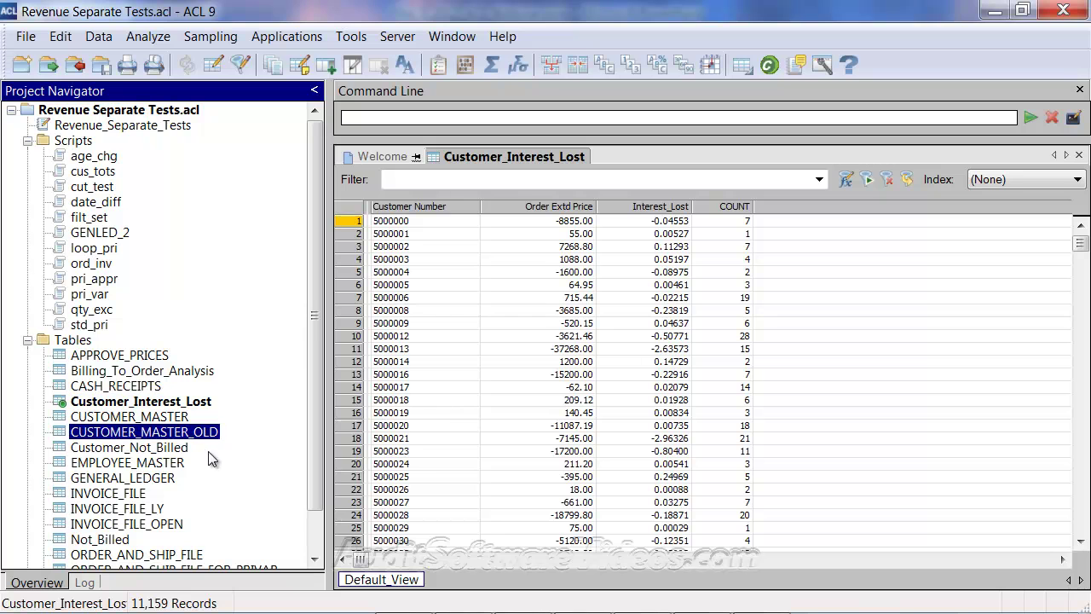
scroll(208, 453, "down", 1)
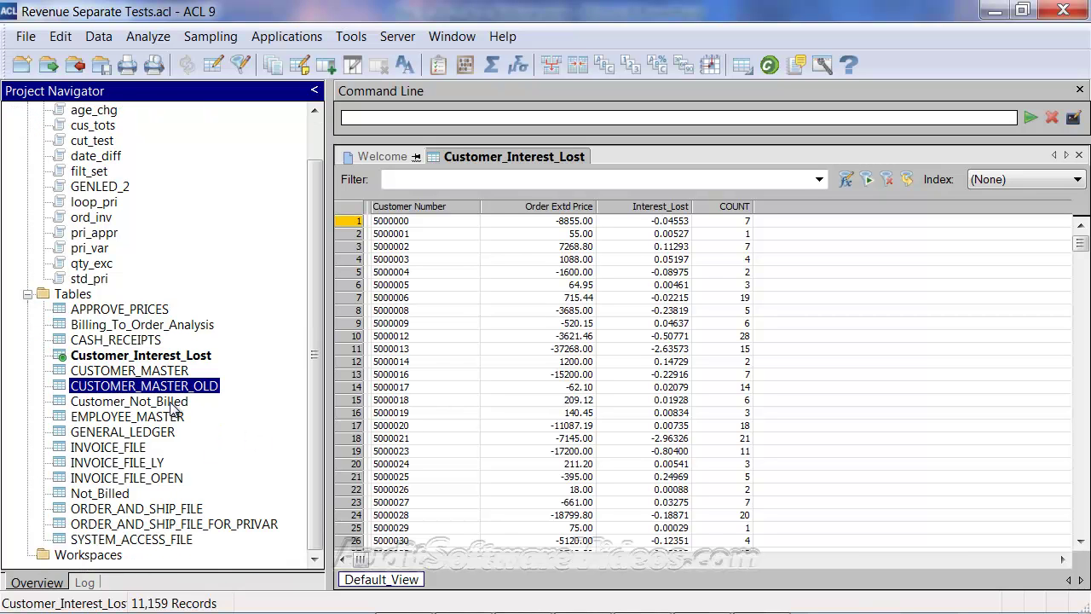
double_click(115, 493)
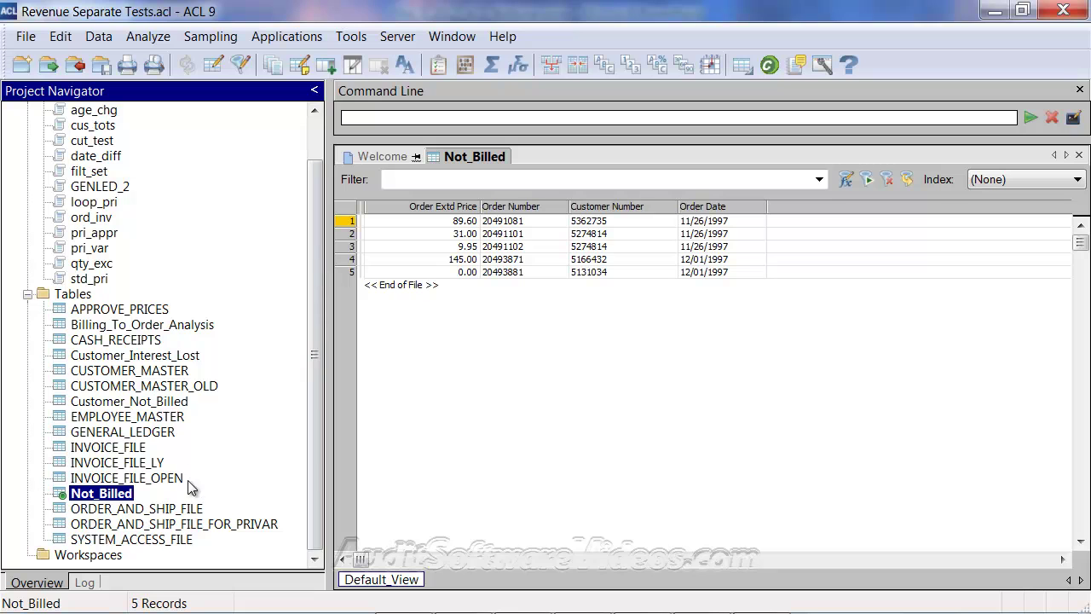
double_click(135, 402)
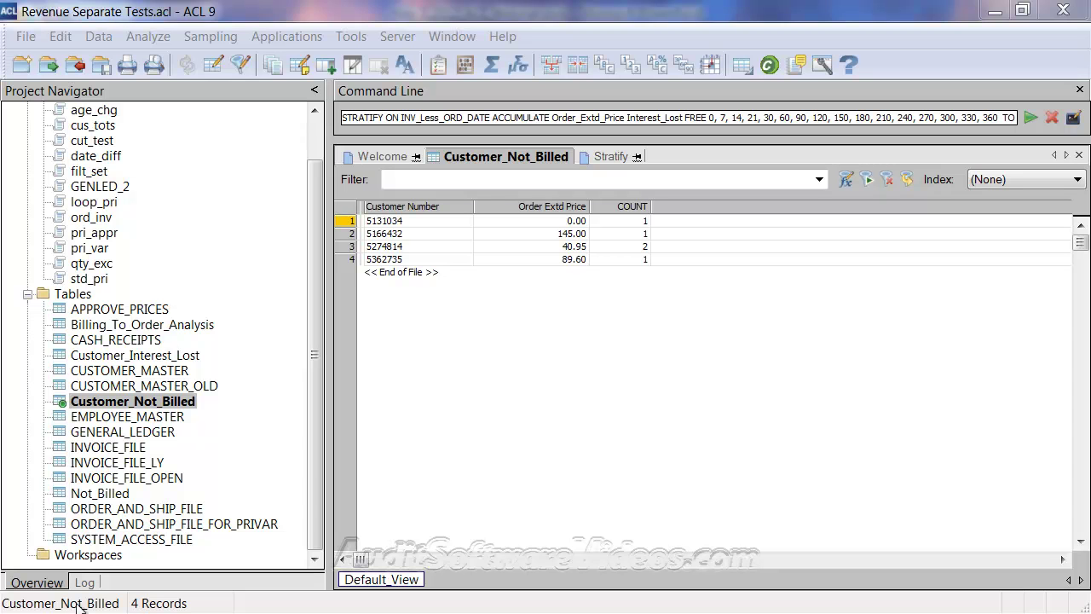
- Locate the STRATIFY ON INV_Less_ORD_DATE command in the log and review its aging results through the totals
left_click(83, 583)
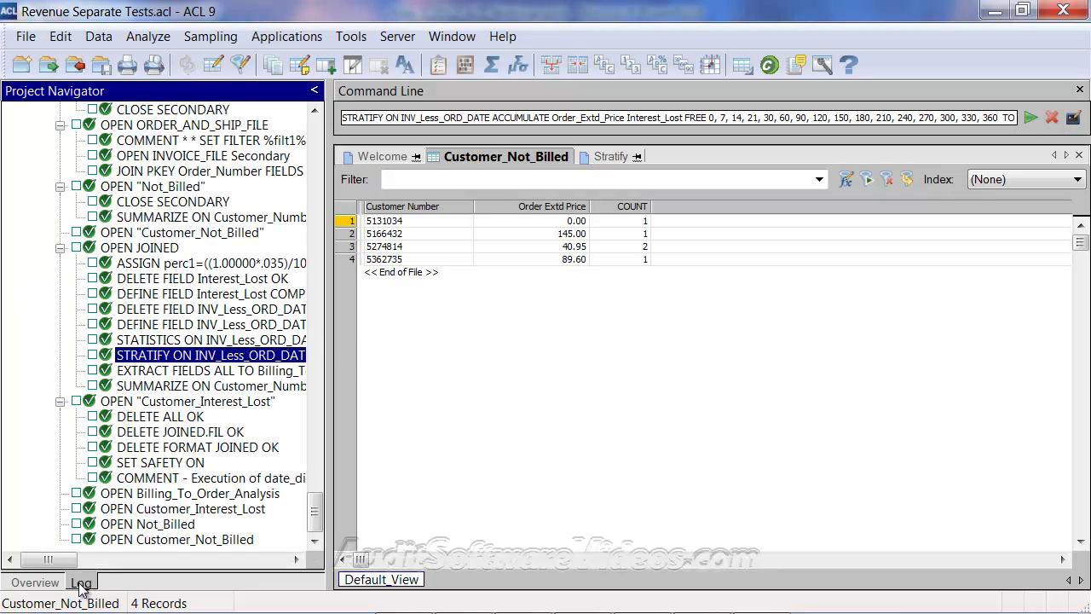
left_click(166, 355)
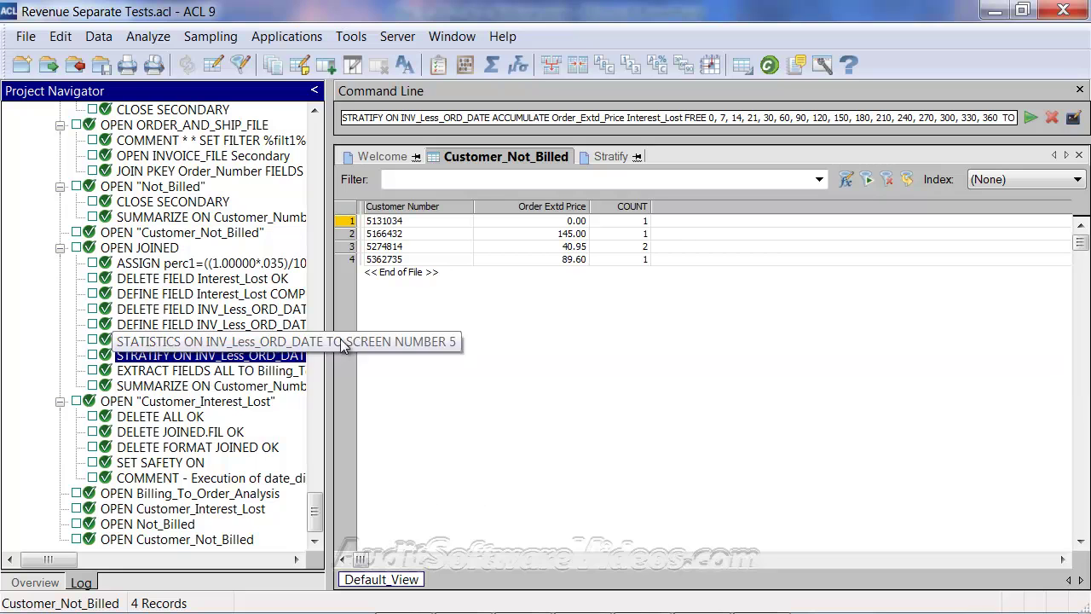
left_click(601, 156)
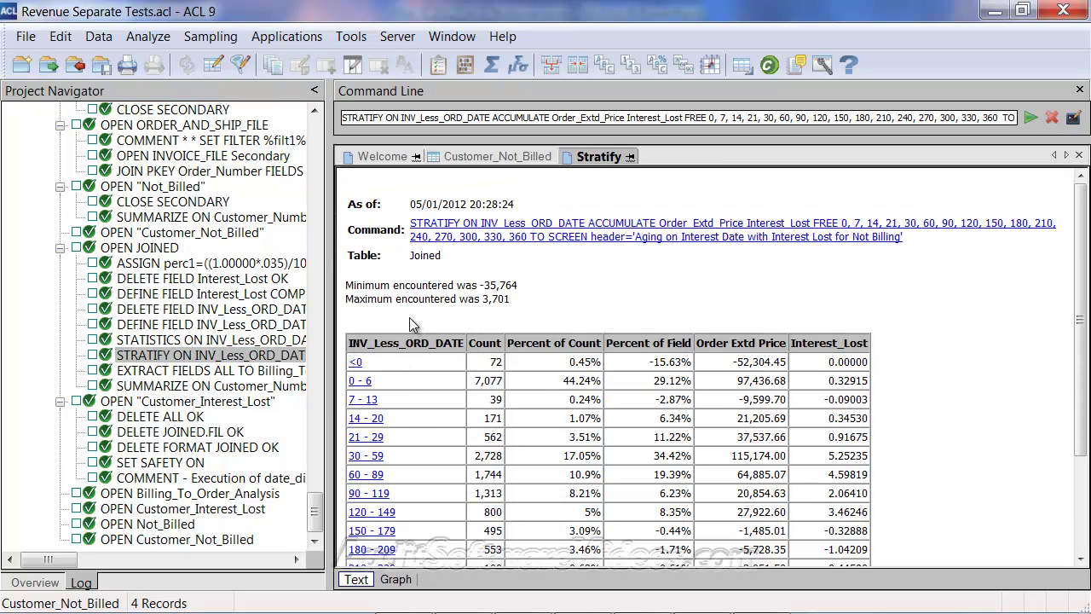
scroll(430, 324, "down", 3)
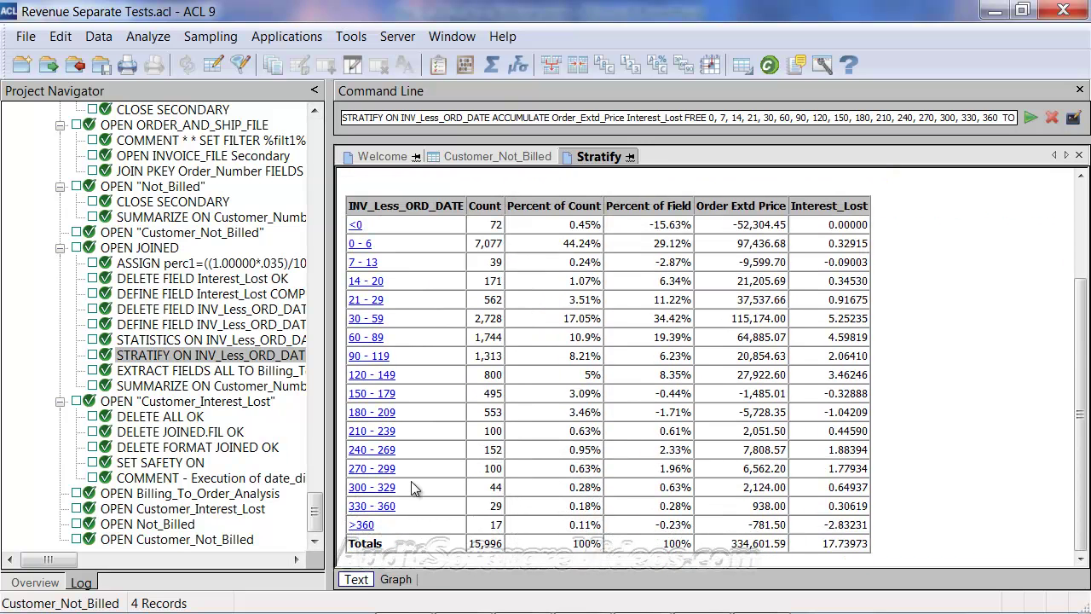
- Return to the project's table list and view the Customer_Not_Billed table again
left_click(37, 583)
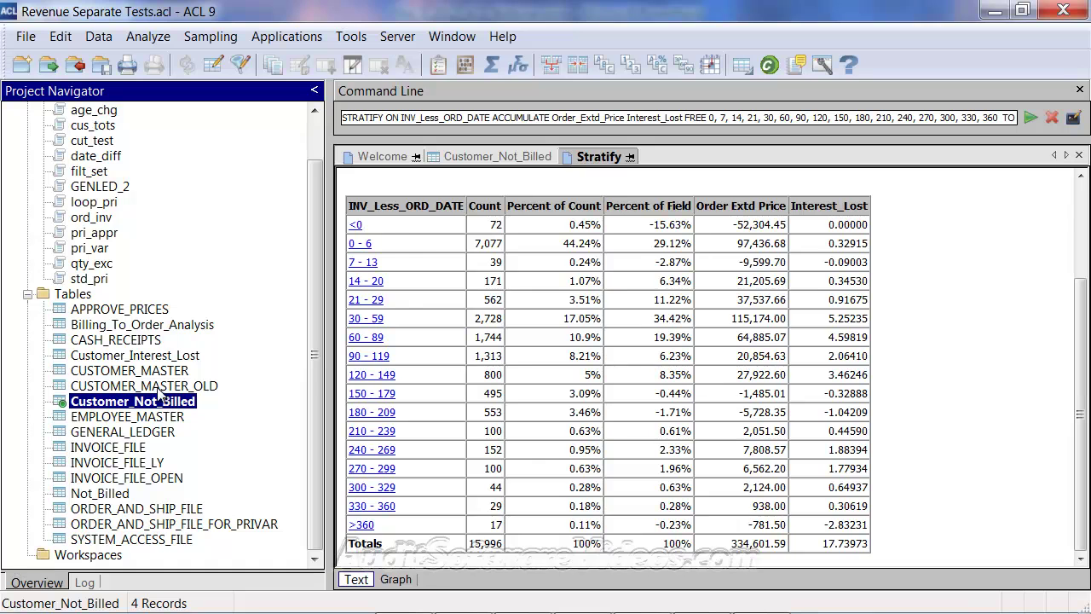
double_click(146, 401)
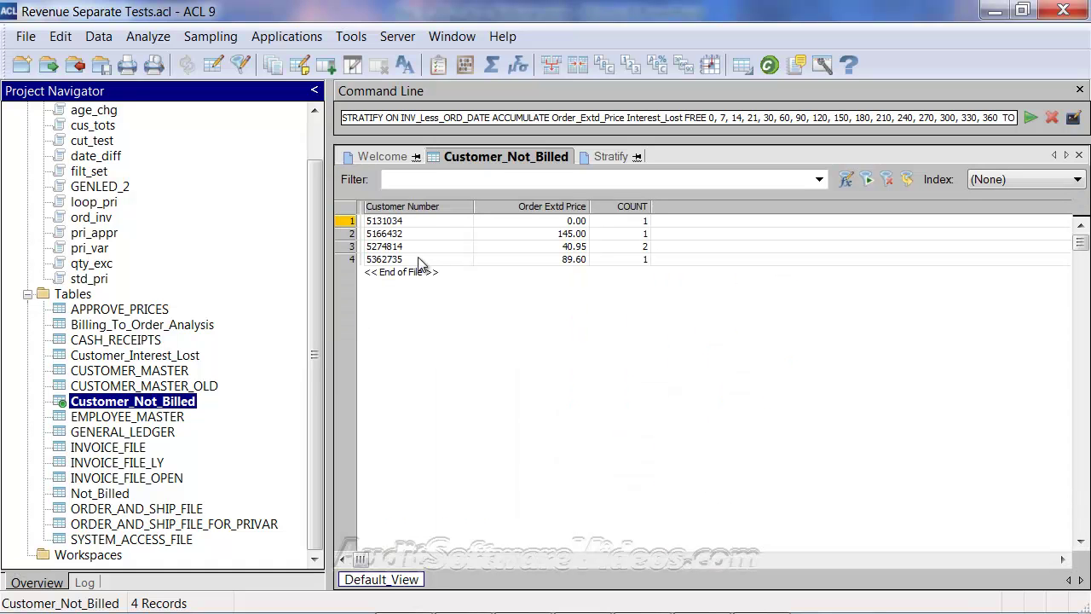